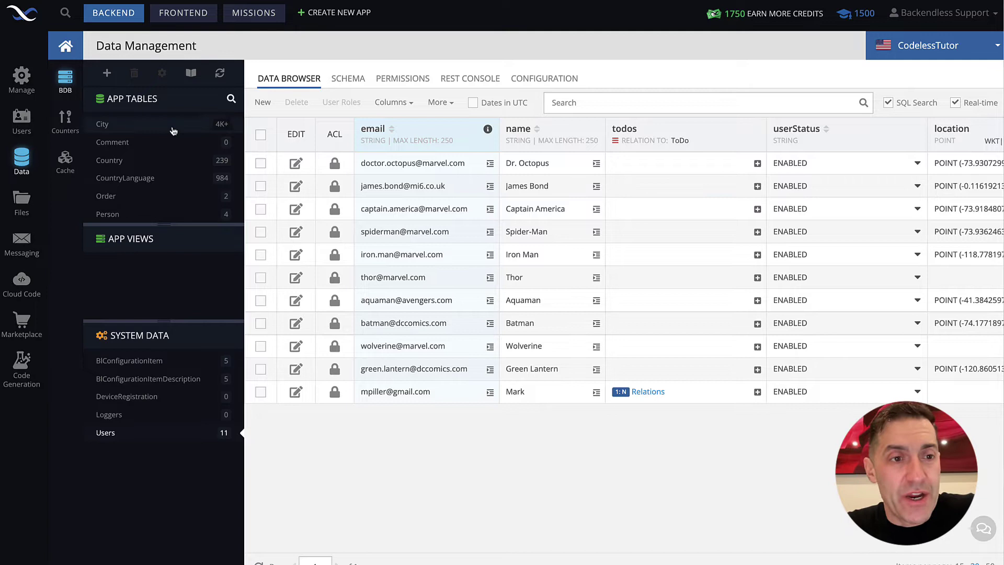
Step: Show the Users > Login settings and highlight the sentence about secondary logins
{"action": "left_click", "coordinate": [21, 121]}
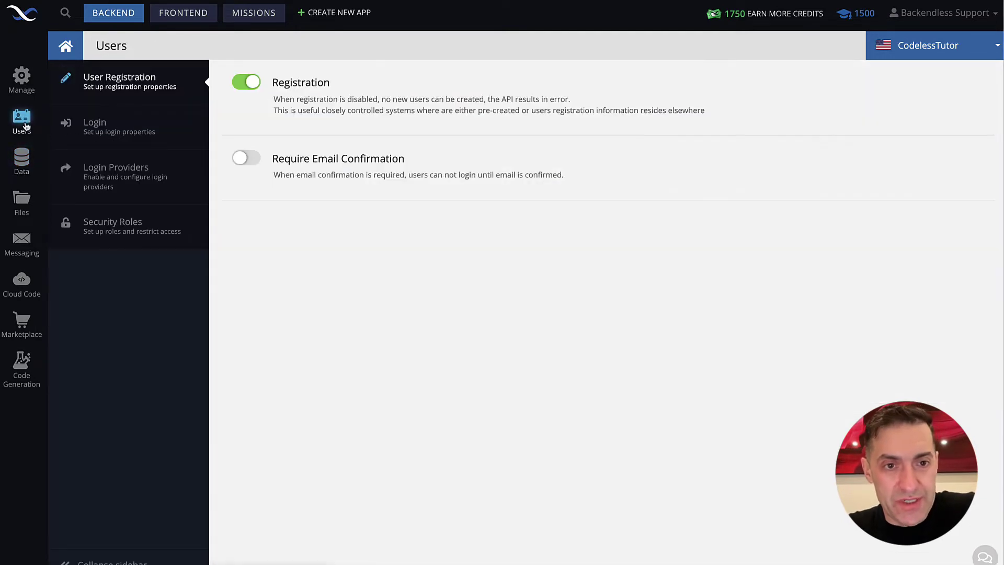
{"action": "left_click", "coordinate": [132, 134]}
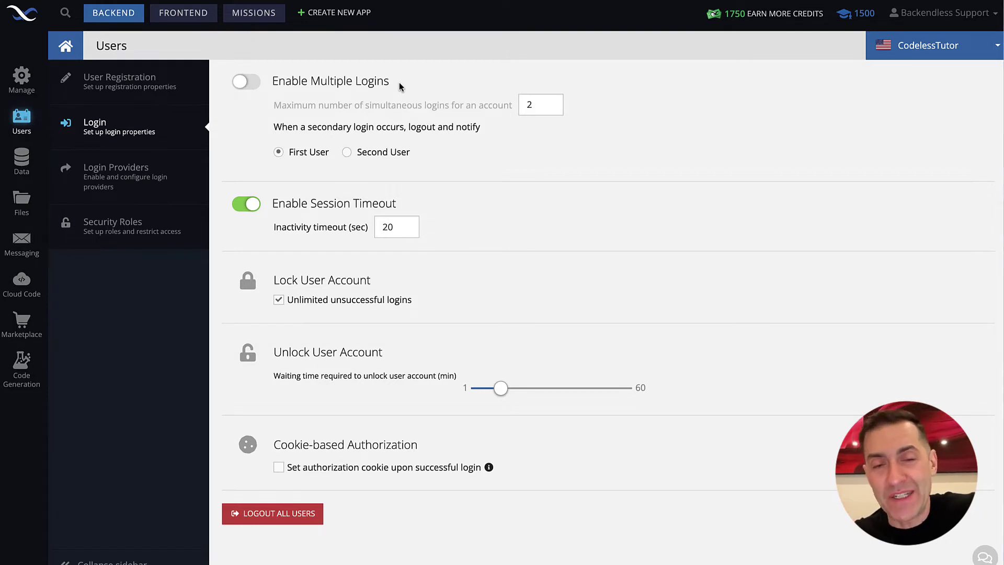
{"action": "left_click_drag", "start_coordinate": [275, 128], "coordinate": [481, 133]}
{"action": "left_click", "coordinate": [497, 136]}
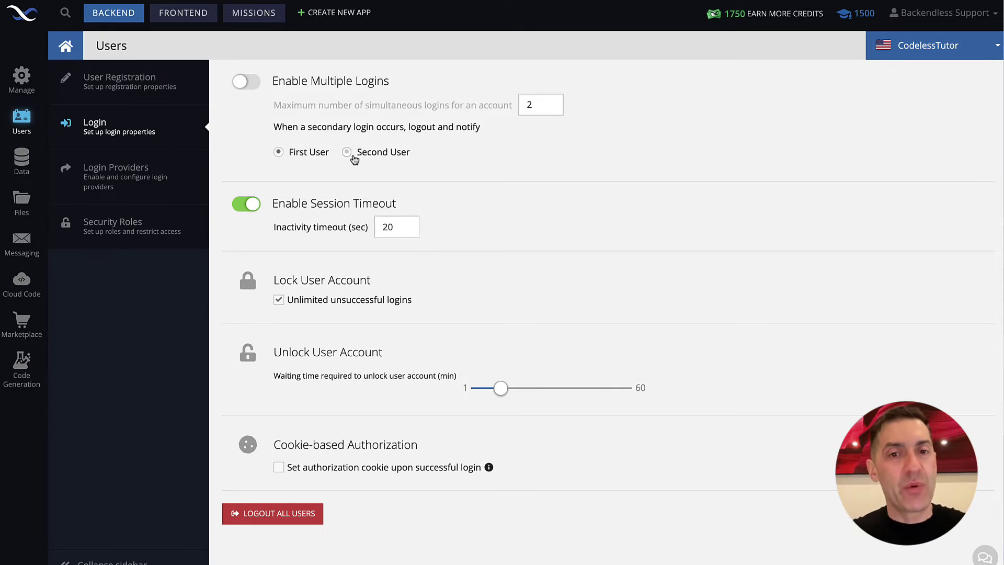
{"action": "left_click", "coordinate": [347, 155]}
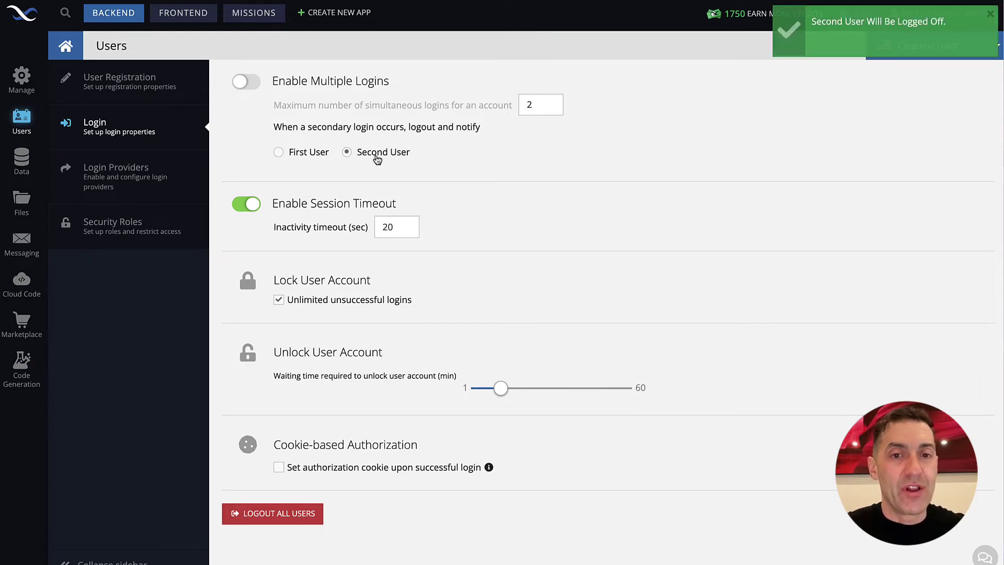
{"action": "left_click", "coordinate": [308, 158]}
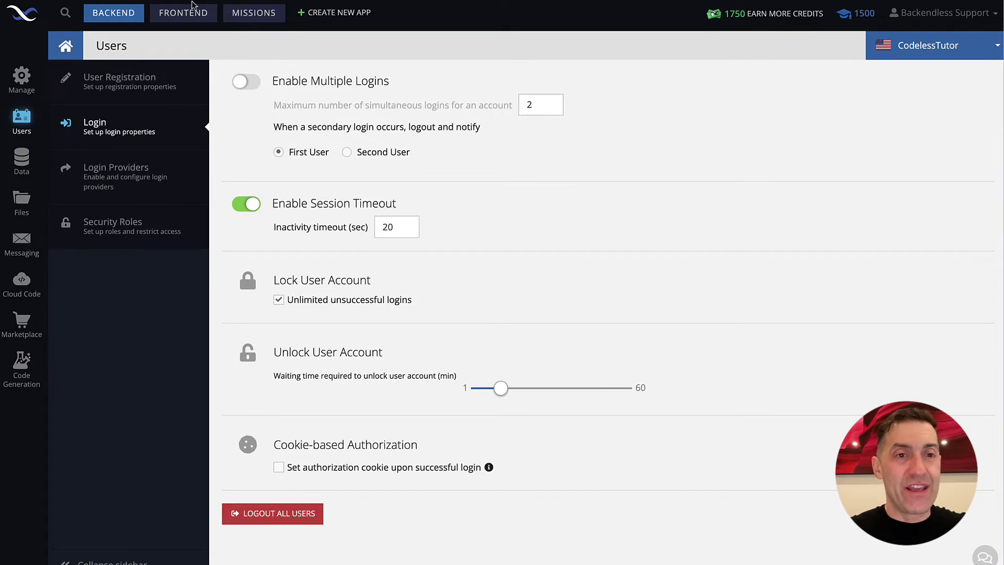
Step: Launch a desktop preview of the frontend app and log in with the username and password
{"action": "left_click", "coordinate": [186, 15]}
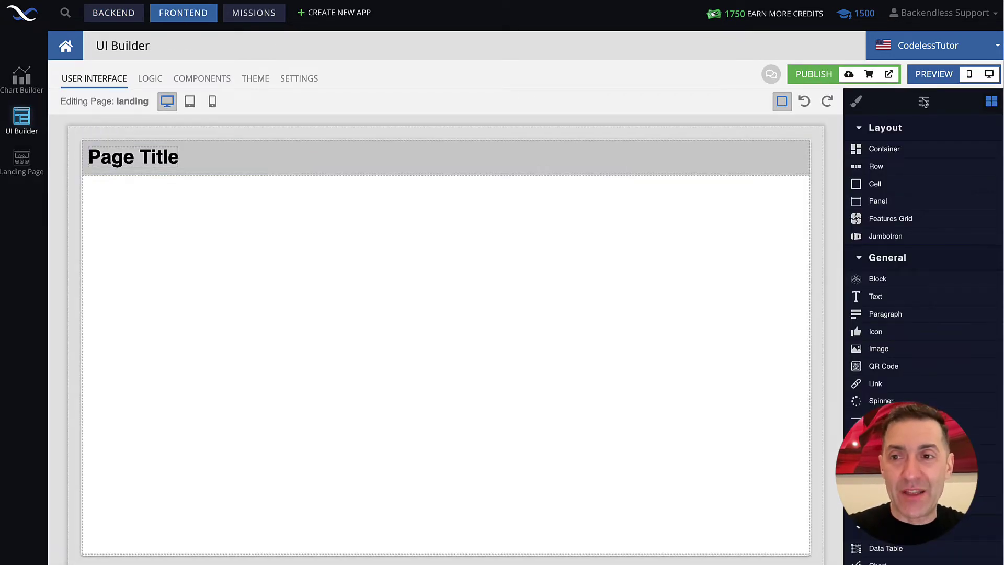
{"action": "left_click", "coordinate": [989, 75]}
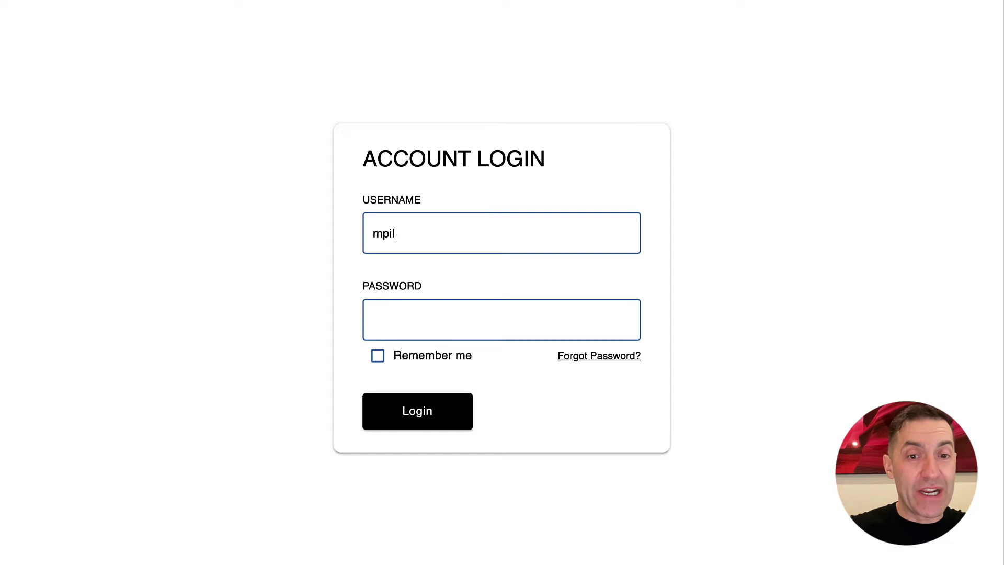
{"action": "type", "text": "@gmail.com"}
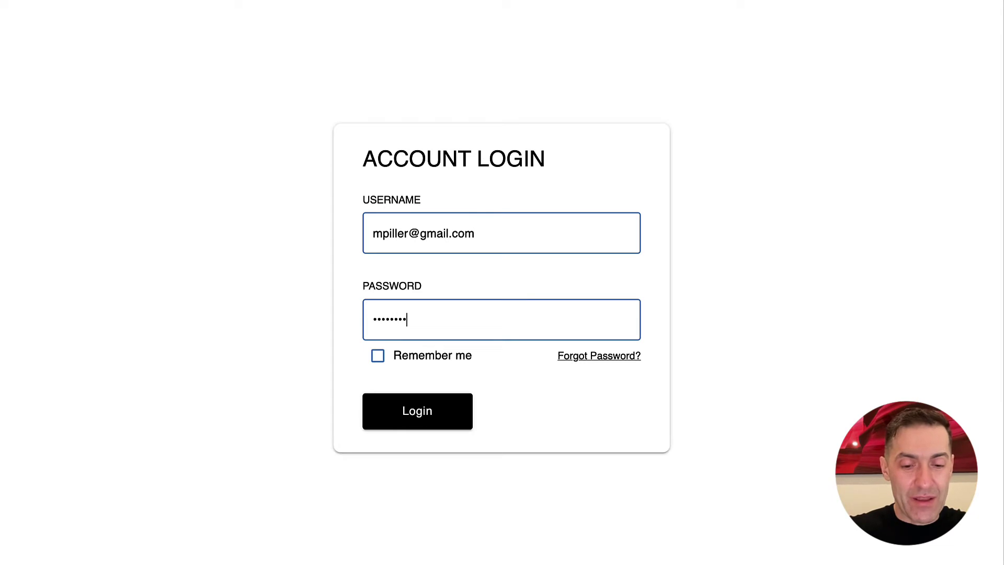
{"action": "key", "text": "ctrl+a"}
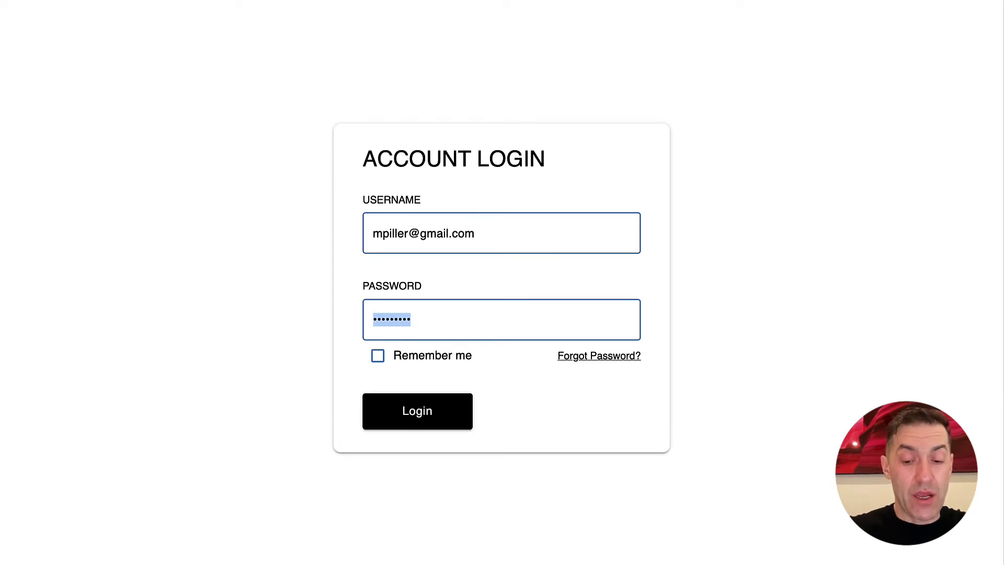
{"action": "type", "text": "•••"}
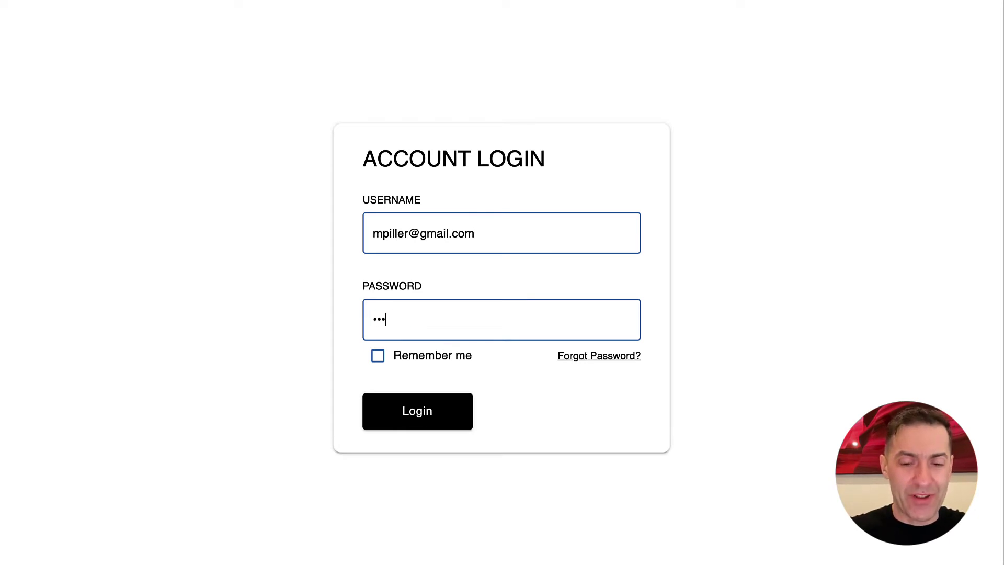
{"action": "key", "text": "Return"}
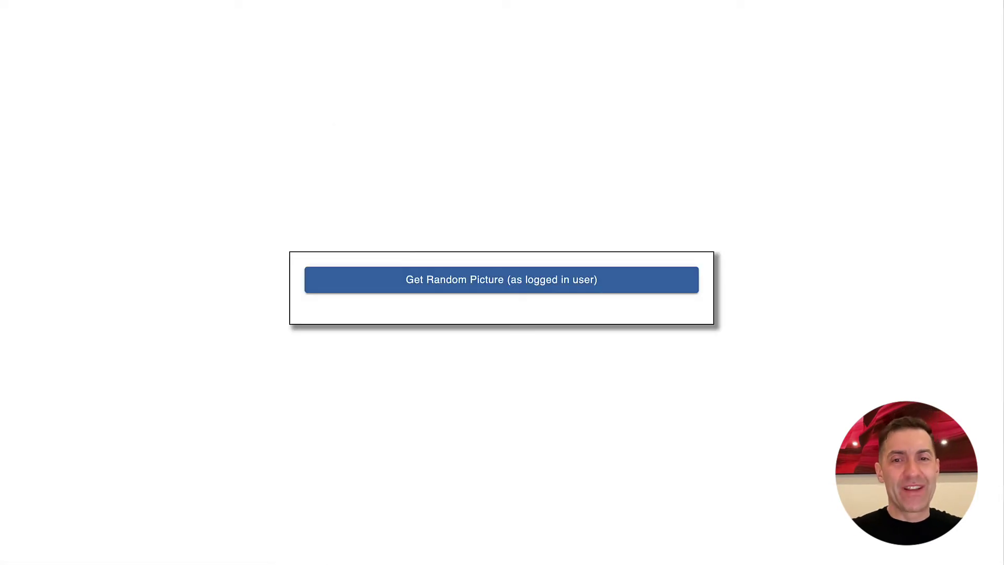
Step: Fetch two random pictures as the logged-in user, then load the demo app URL in a second browser
{"action": "left_click", "coordinate": [500, 196]}
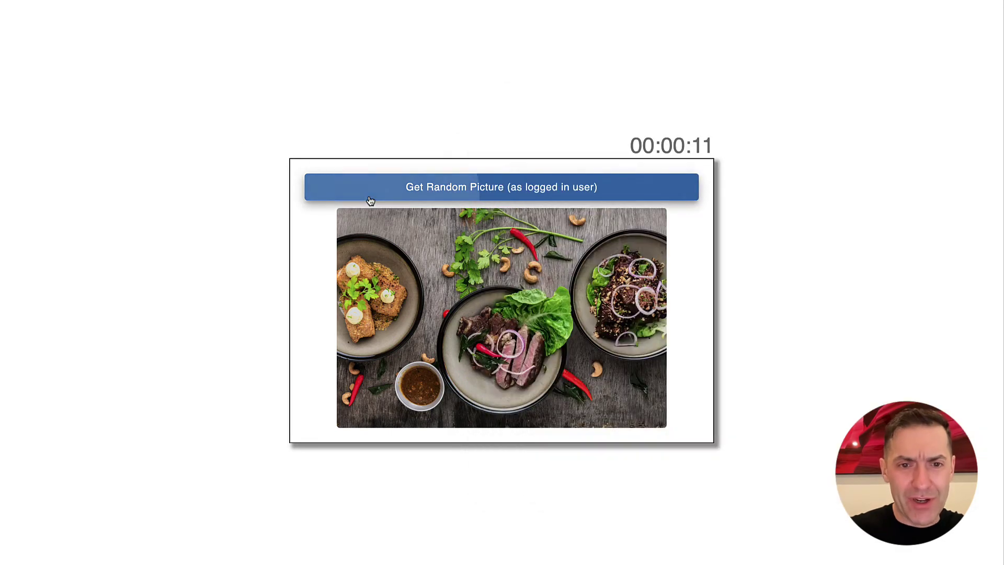
{"action": "left_click", "coordinate": [385, 199]}
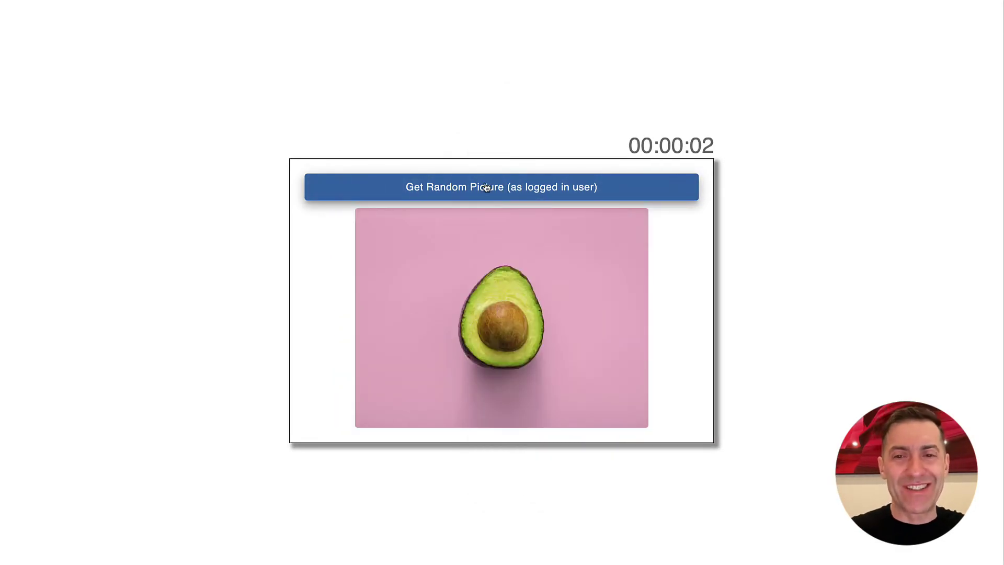
{"action": "key", "text": "super+v"}
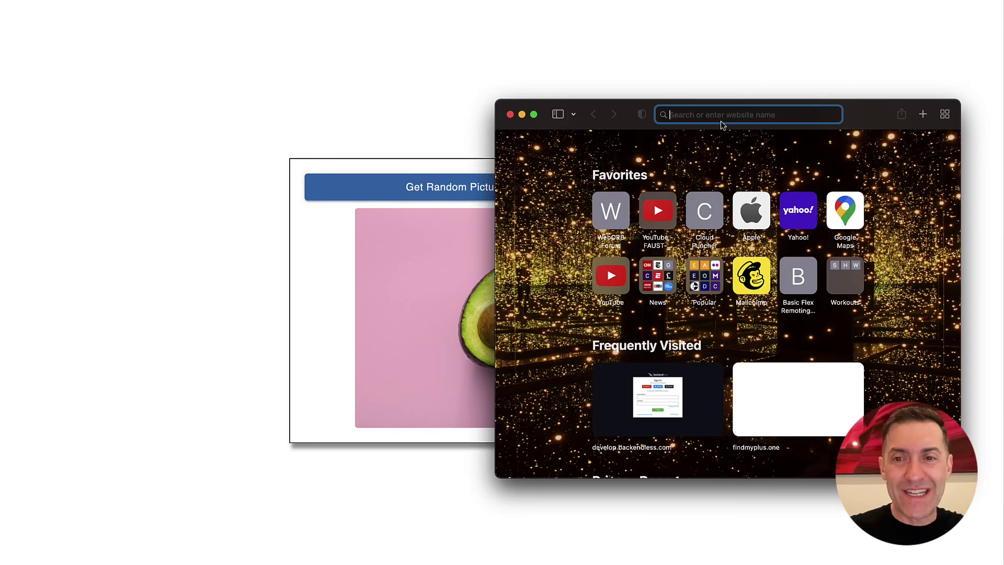
{"action": "key", "text": "shift+Left"}
{"action": "key", "text": "shift+Left"}
{"action": "key", "text": "shift+Left"}
{"action": "key", "text": "shift+Left"}
{"action": "key", "text": "shift+Left"}
{"action": "key", "text": "shift+Left"}
{"action": "key", "text": "shift+Left"}
{"action": "key", "text": "shift+Left"}
{"action": "key", "text": "shift+Left"}
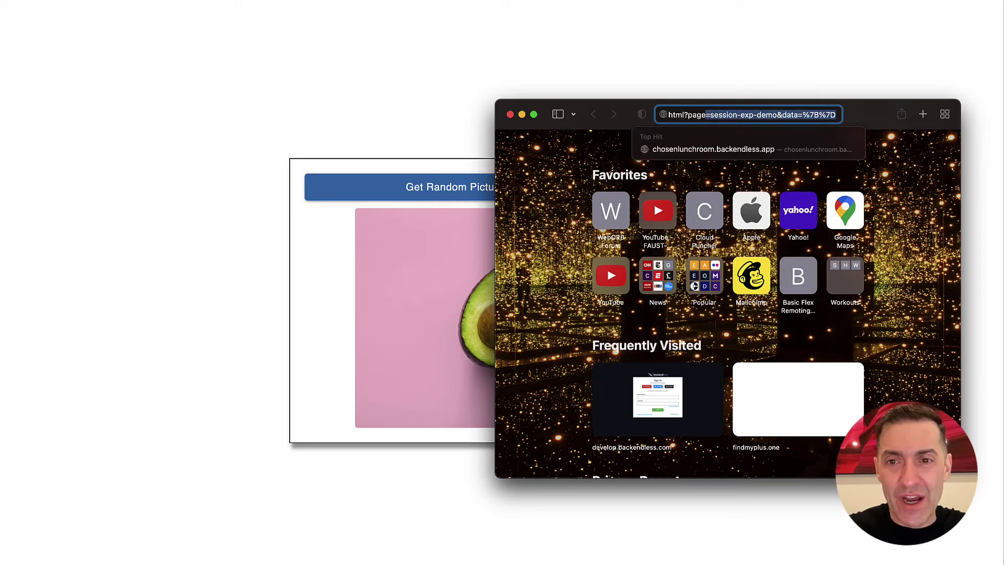
{"action": "key", "text": "BackSpace"}
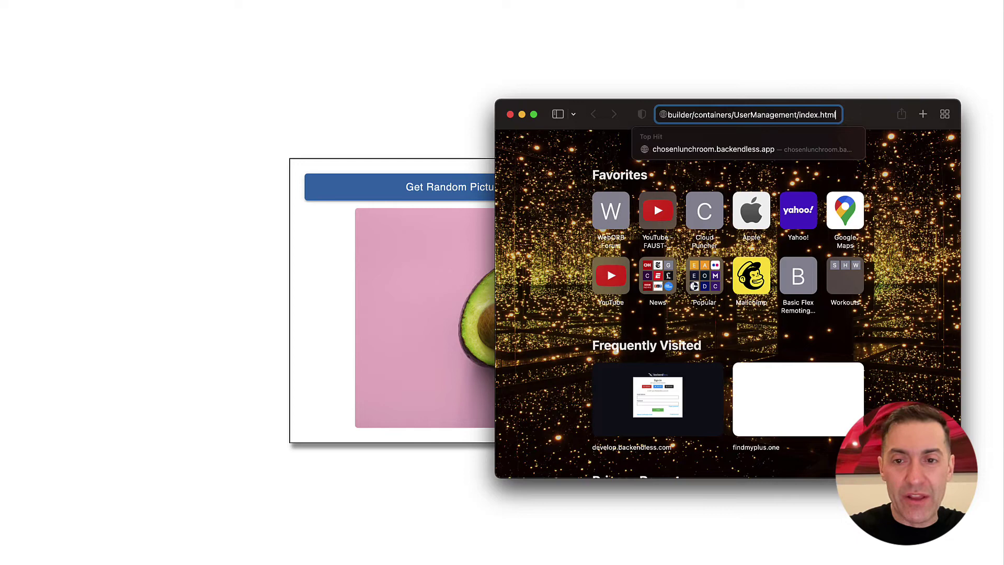
{"action": "key", "text": "Return"}
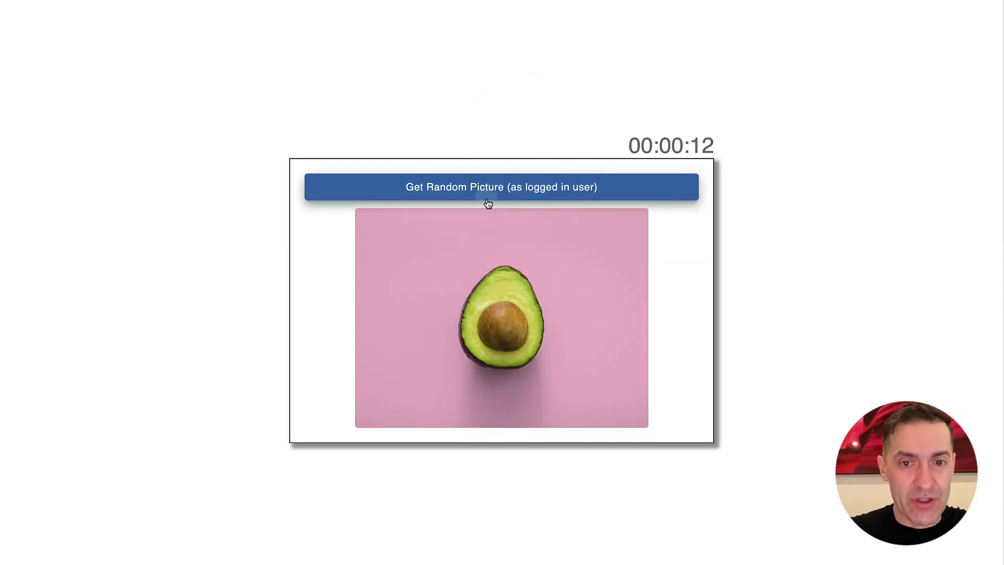
Step: Fetch two more random pictures in the first browser session
{"action": "left_click", "coordinate": [487, 193]}
{"action": "left_click", "coordinate": [489, 193]}
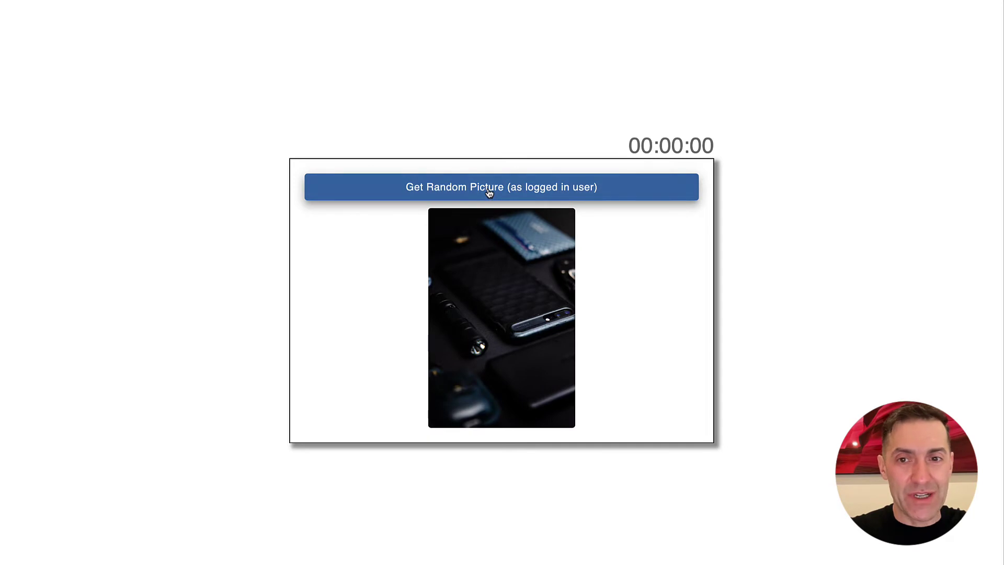
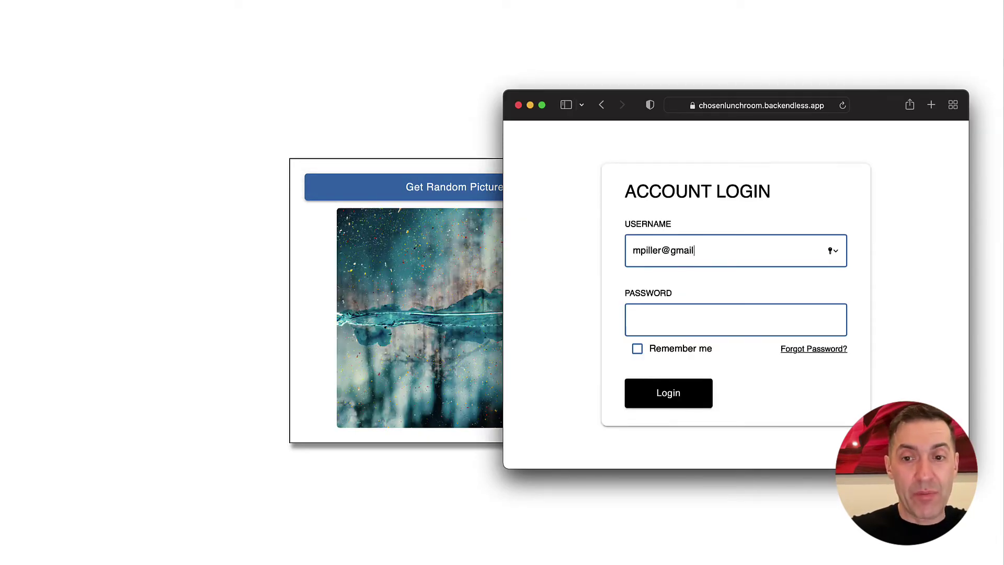
Step: Log in with the same account in the second browser and fetch a random picture there
{"action": "key", "text": "Tab"}
{"action": "type", "text": "pass"}
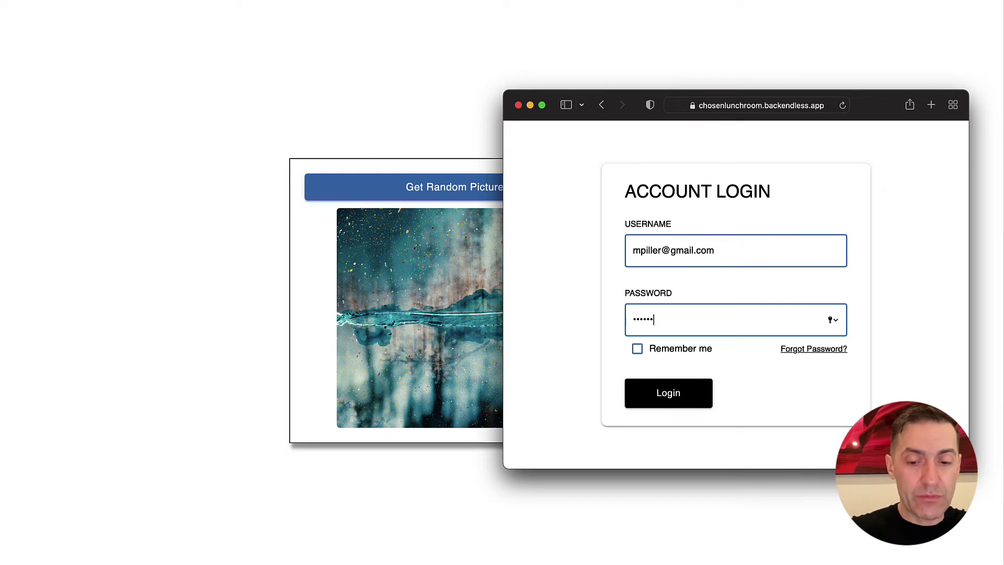
{"action": "type", "text": "word"}
{"action": "key", "text": "Return"}
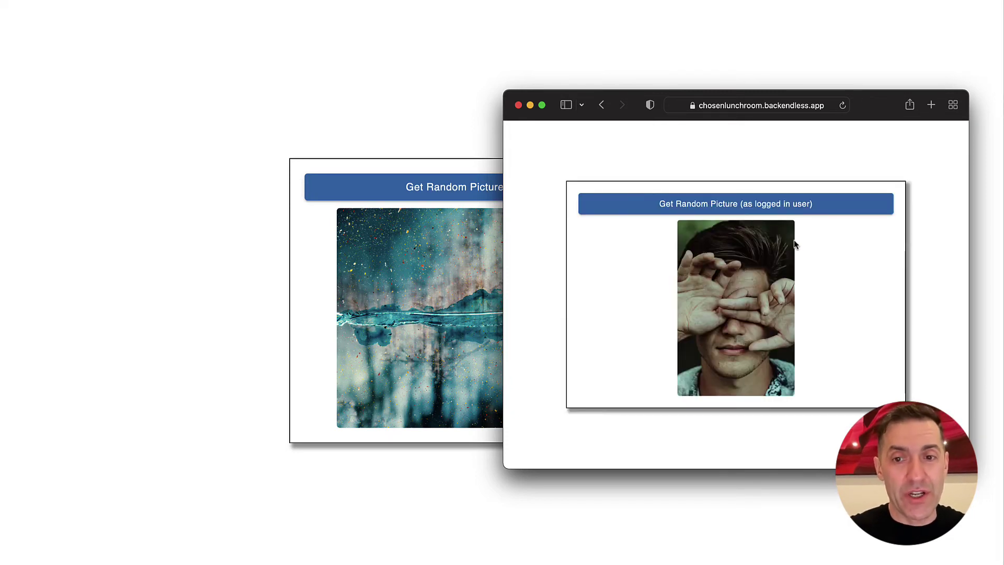
{"action": "left_click", "coordinate": [777, 218]}
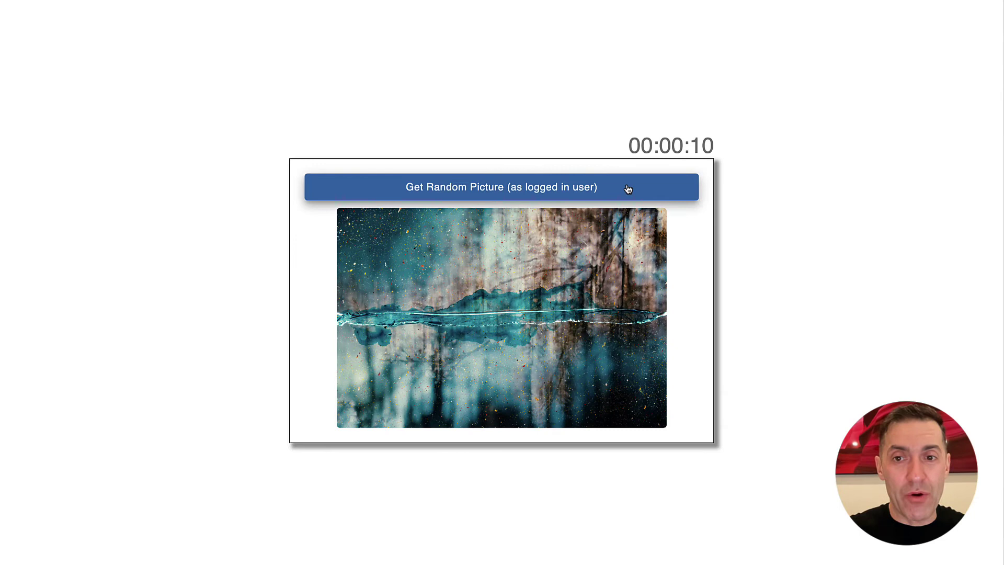
Step: Request random pictures as the logged-in user in the first session to see it was logged out
{"action": "left_click", "coordinate": [624, 193]}
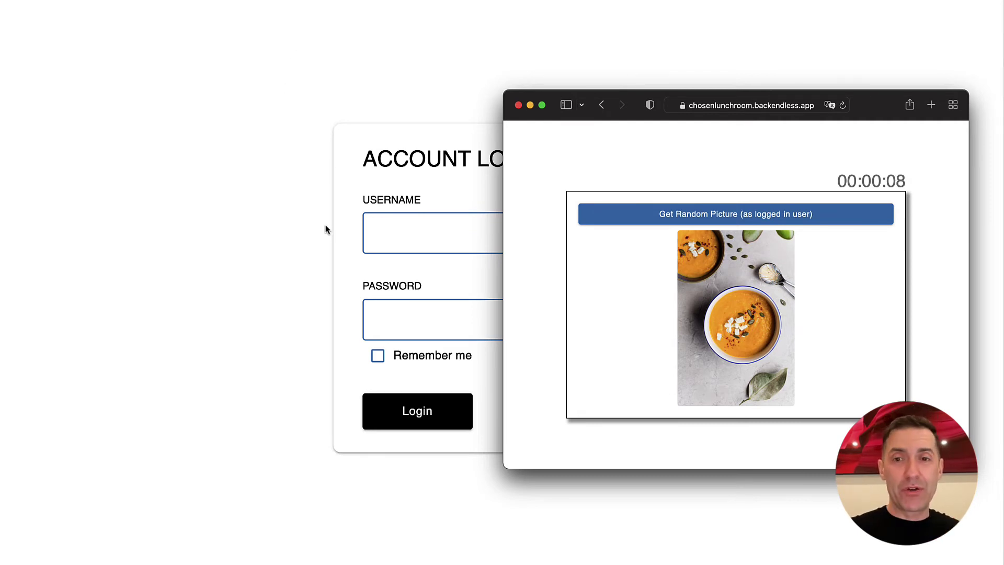
{"action": "left_click", "coordinate": [686, 217]}
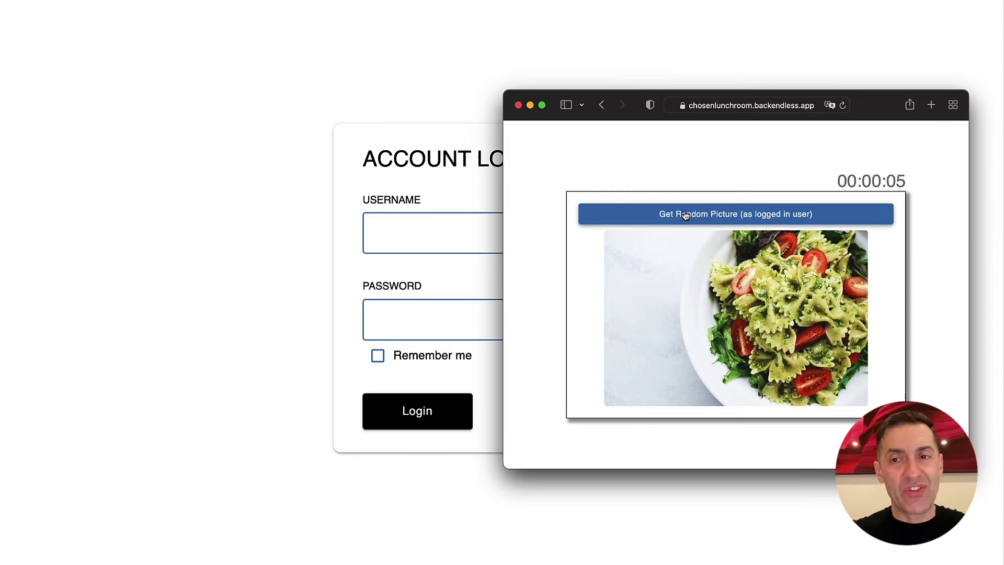
{"action": "left_click", "coordinate": [686, 216]}
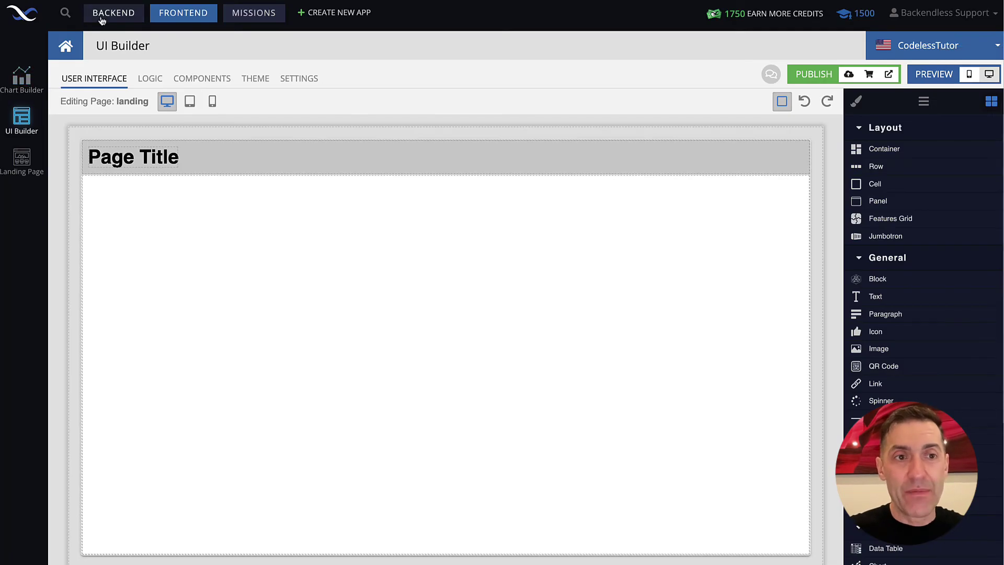
Step: Switch on Enable Multiple Logins in Backend > Users > Login, keeping the maximum at 2
{"action": "left_click", "coordinate": [111, 15]}
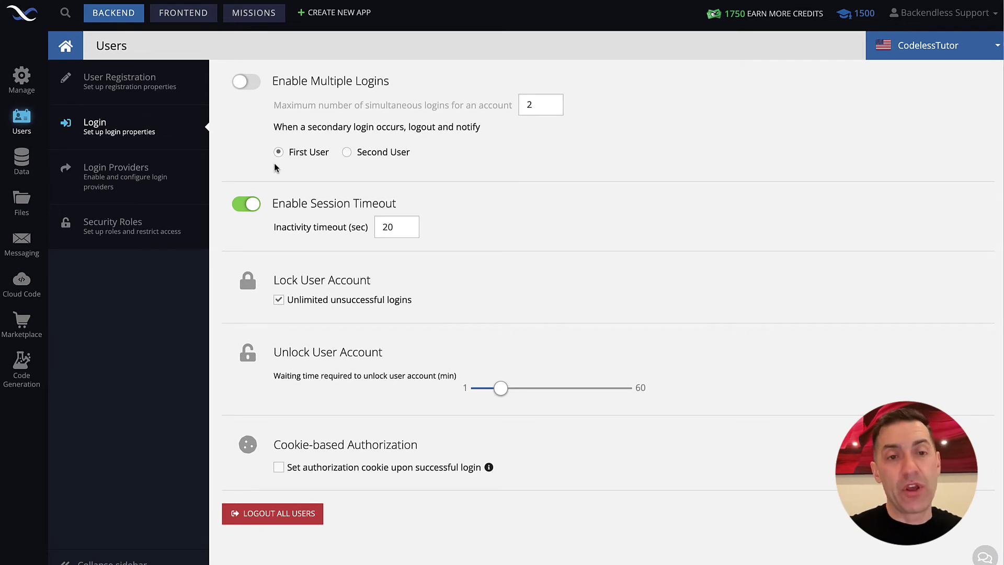
{"action": "left_click", "coordinate": [247, 82]}
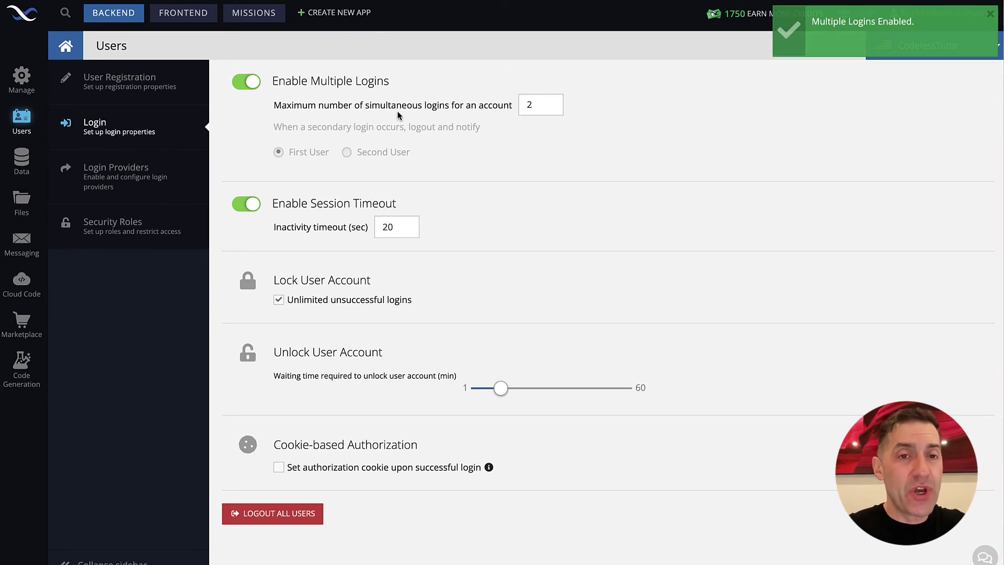
{"action": "left_click_drag", "start_coordinate": [537, 105], "coordinate": [524, 108]}
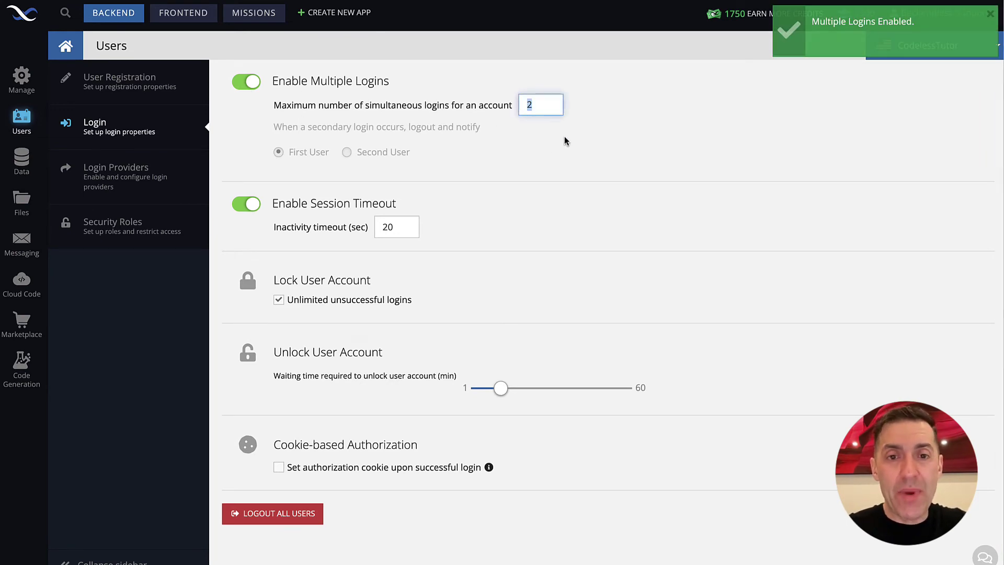
{"action": "left_click", "coordinate": [597, 119]}
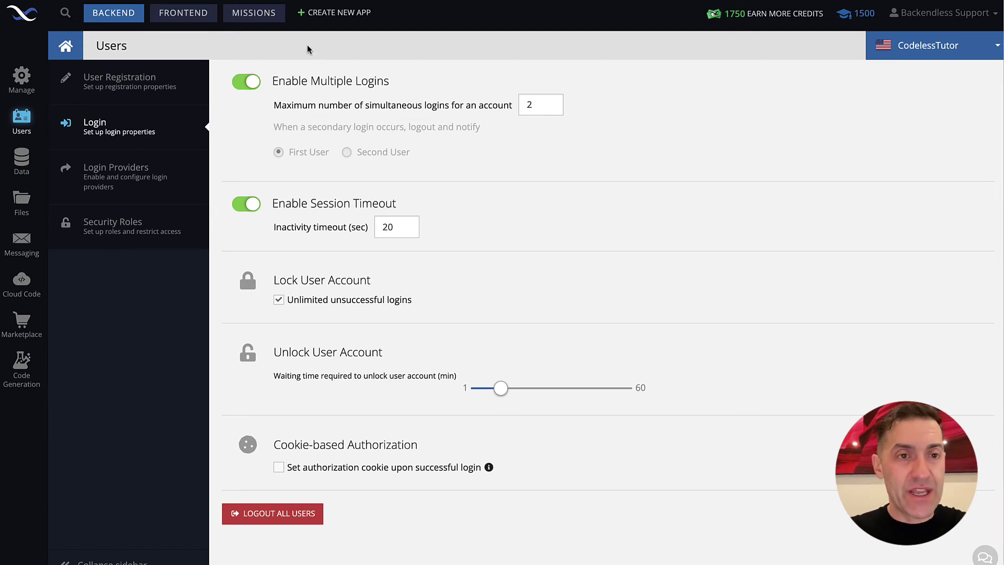
Step: Log in to the frontend app preview in the first window and fetch a random picture
{"action": "left_click", "coordinate": [194, 16]}
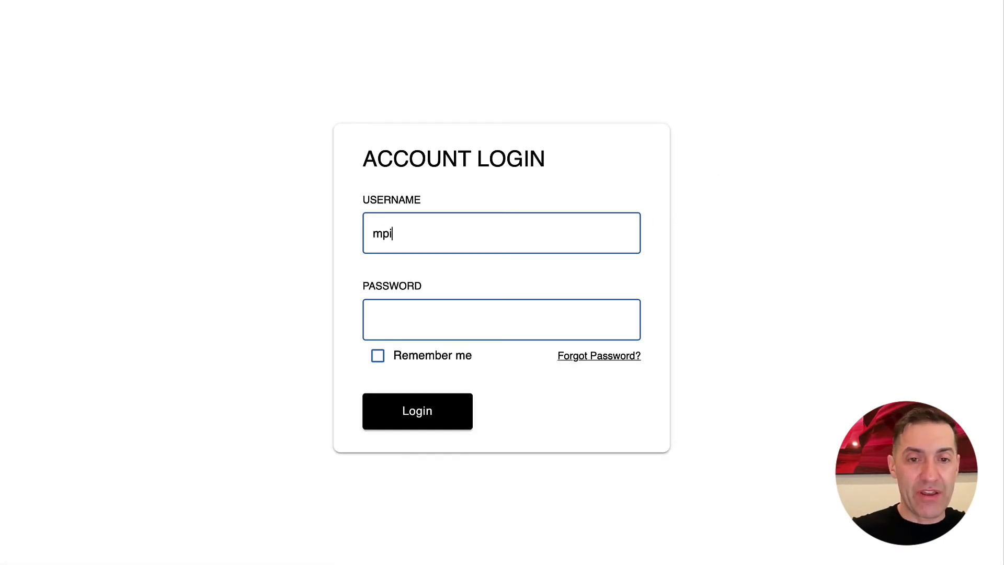
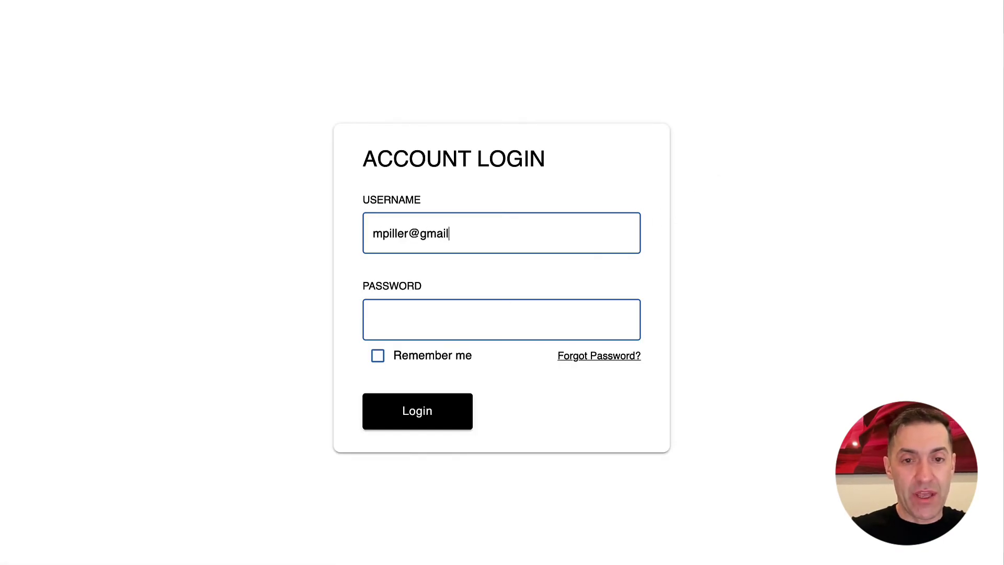
{"action": "type", "text": "••••"}
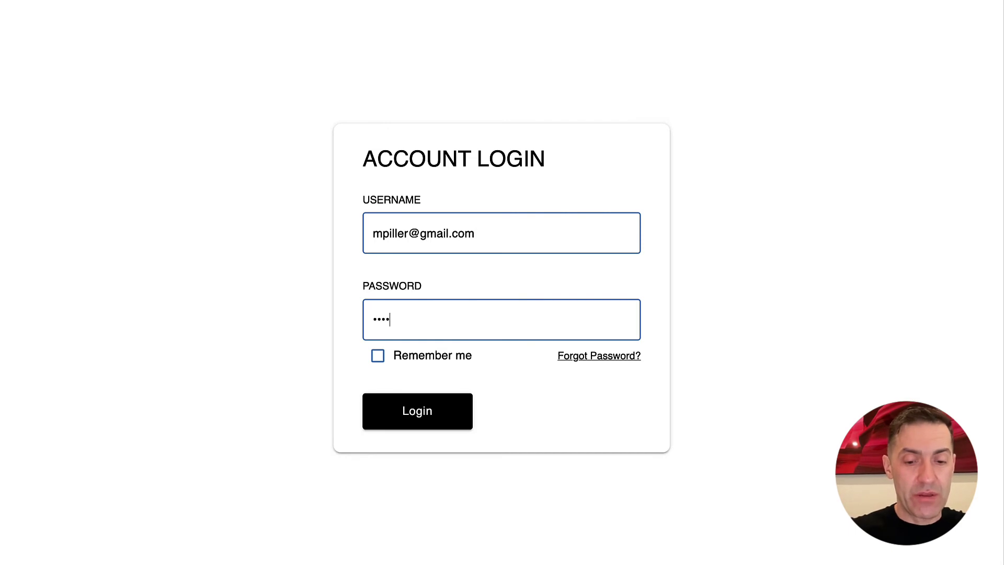
{"action": "type", "text": "•"}
{"action": "key", "text": "Return"}
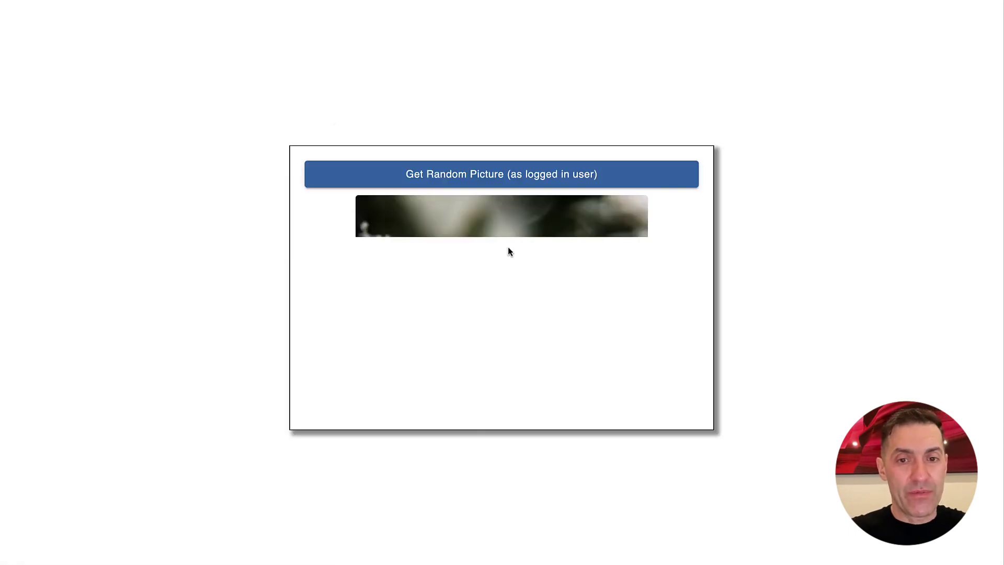
{"action": "left_click", "coordinate": [516, 181]}
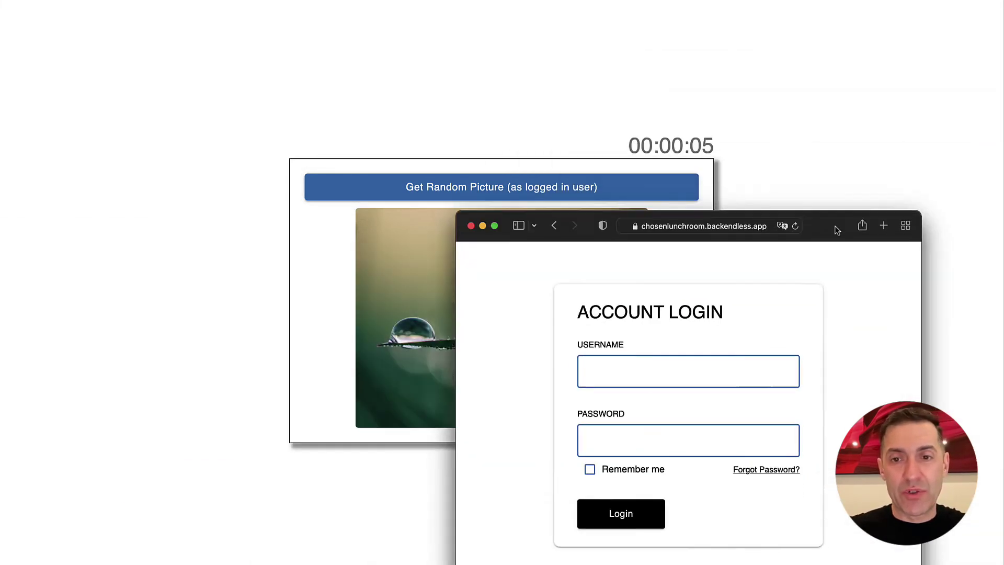
Step: Log the same account in from the second browser and fetch pictures in both windows
{"action": "left_click", "coordinate": [644, 370]}
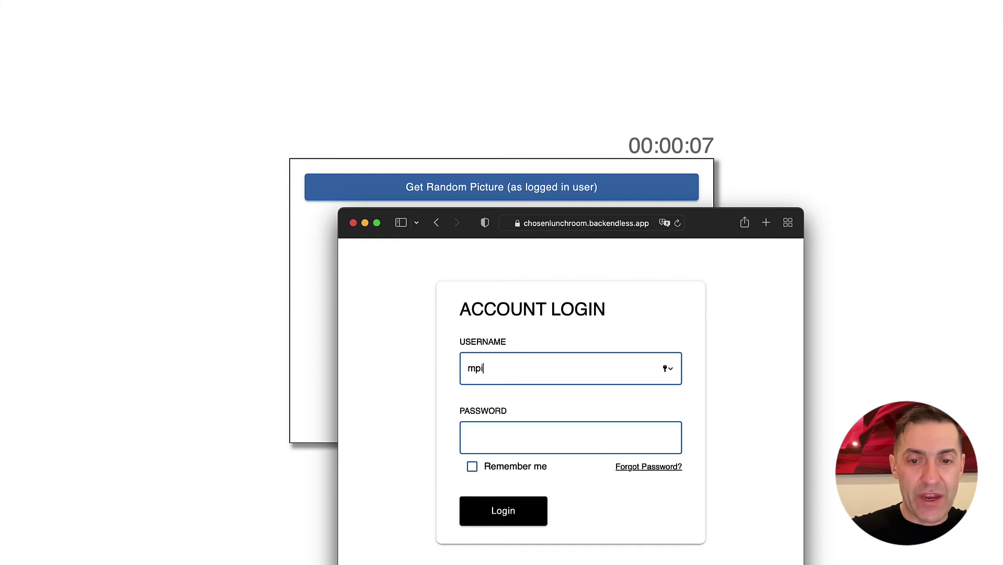
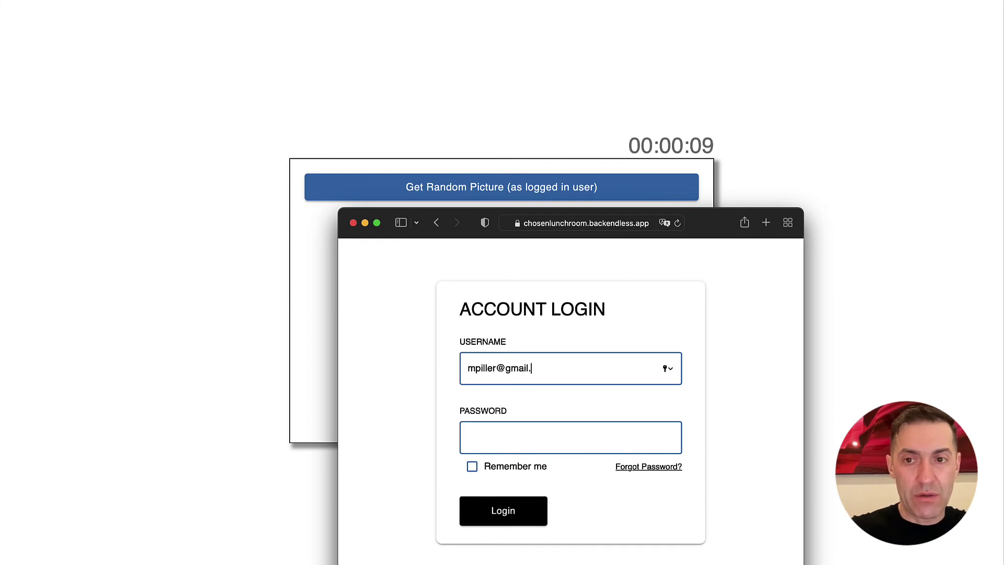
{"action": "key", "text": "Tab"}
{"action": "type", "text": "••••••••"}
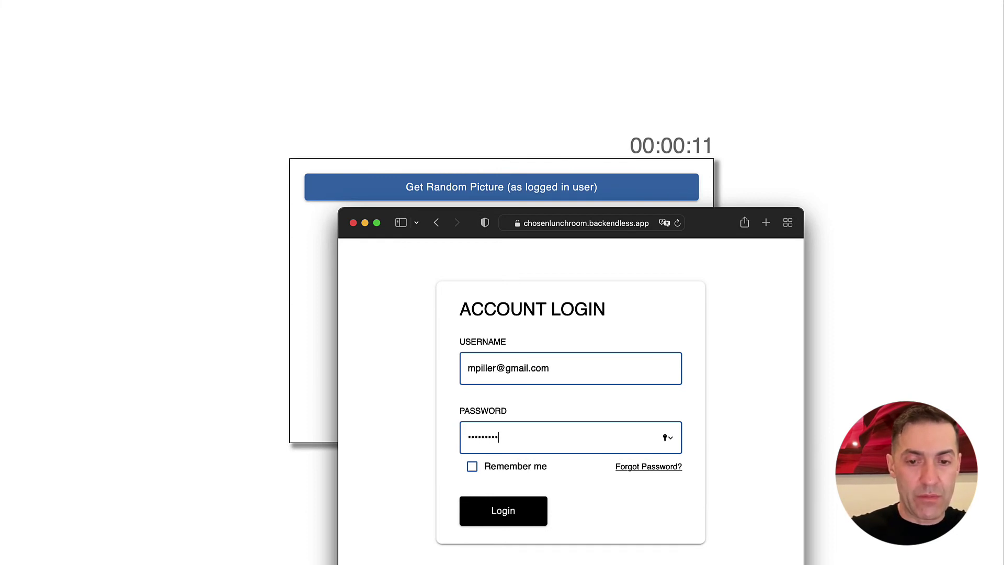
{"action": "key", "text": "Return"}
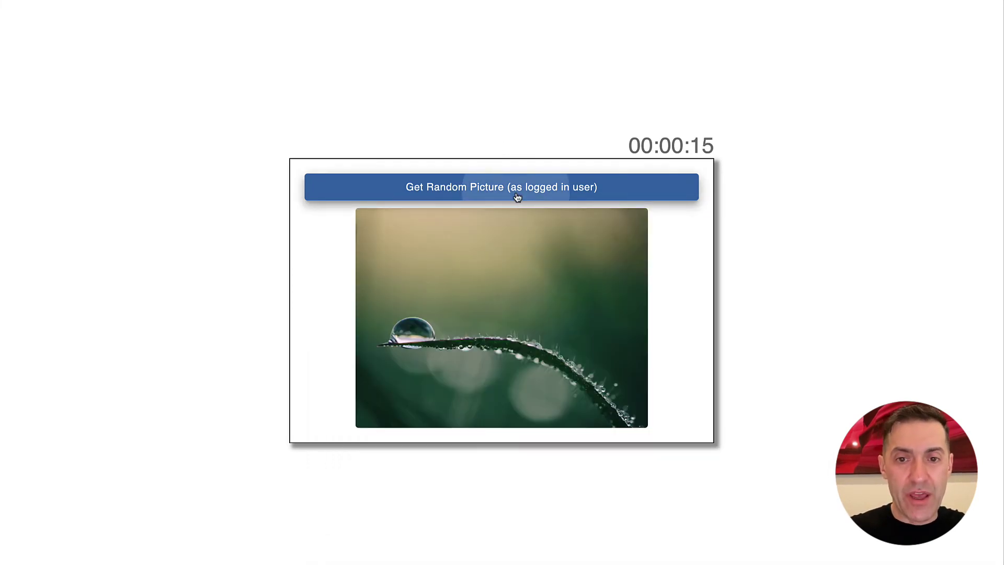
{"action": "left_click", "coordinate": [515, 195]}
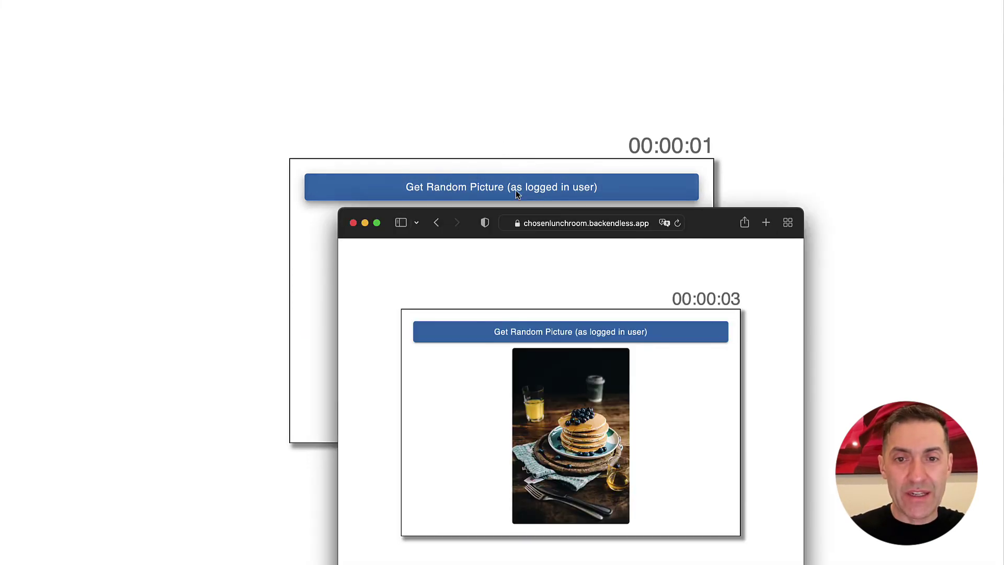
{"action": "left_click", "coordinate": [567, 338]}
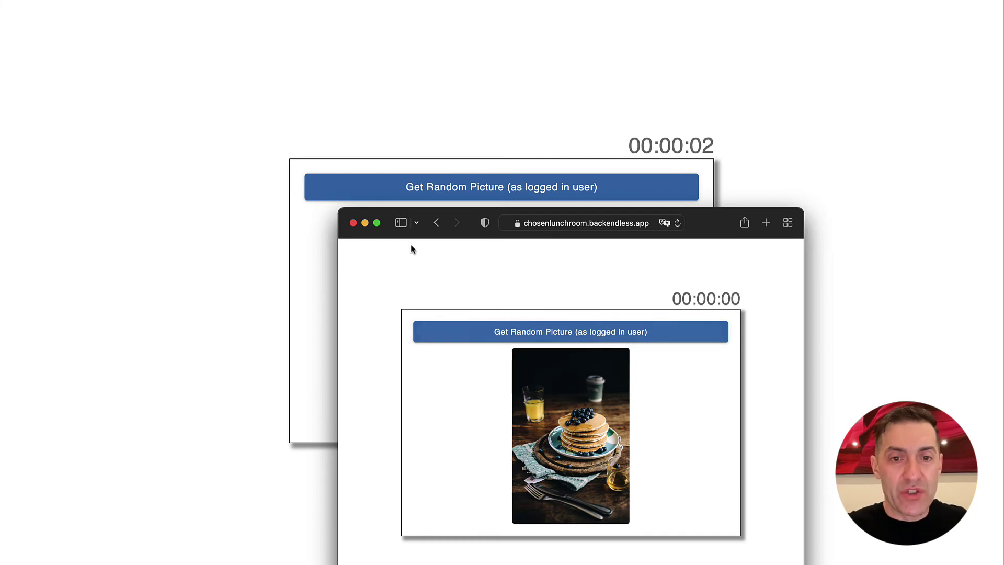
Step: Arrange the two browser windows side by side and keep fetching pictures in both sessions
{"action": "left_click_drag", "start_coordinate": [390, 221], "coordinate": [724, 113]}
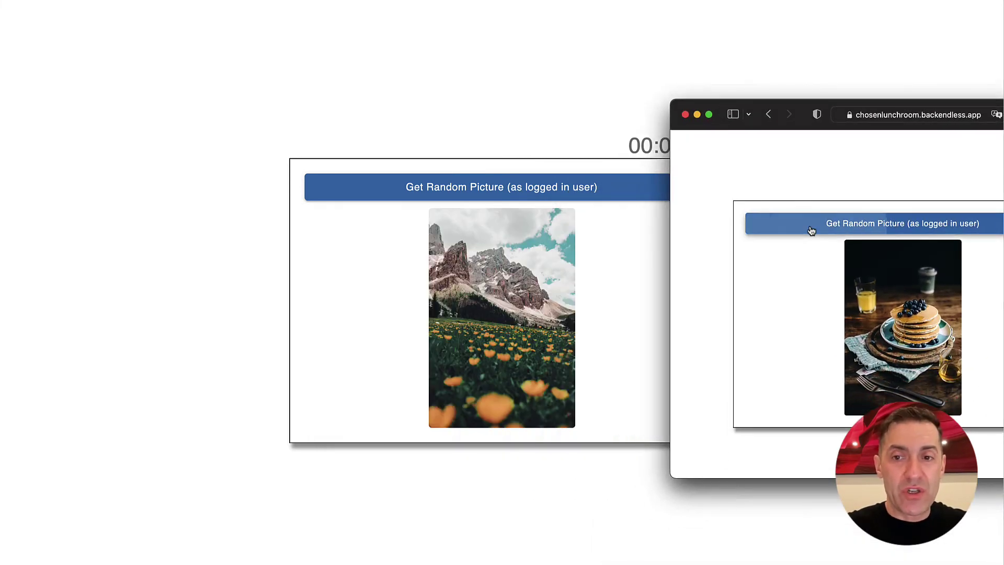
{"action": "left_click", "coordinate": [812, 230]}
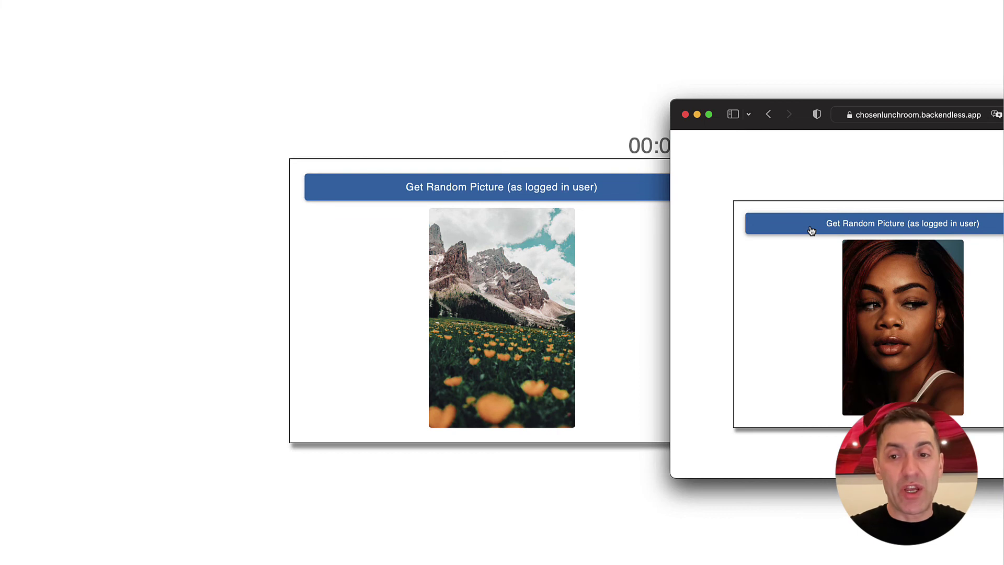
{"action": "left_click", "coordinate": [812, 229]}
{"action": "left_click_drag", "start_coordinate": [766, 115], "coordinate": [759, 287]}
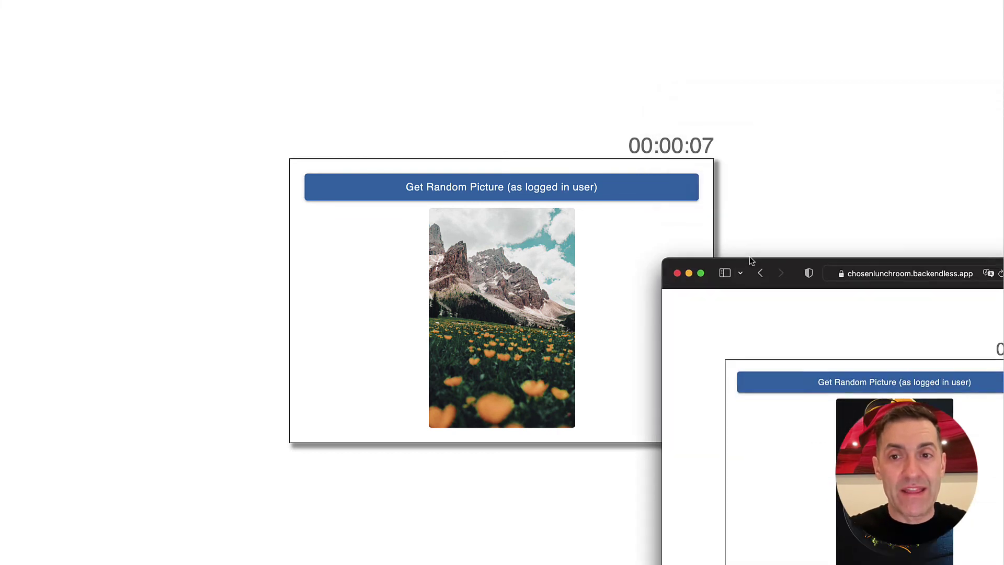
{"action": "left_click", "coordinate": [769, 217]}
{"action": "left_click", "coordinate": [617, 192]}
{"action": "left_click", "coordinate": [624, 192]}
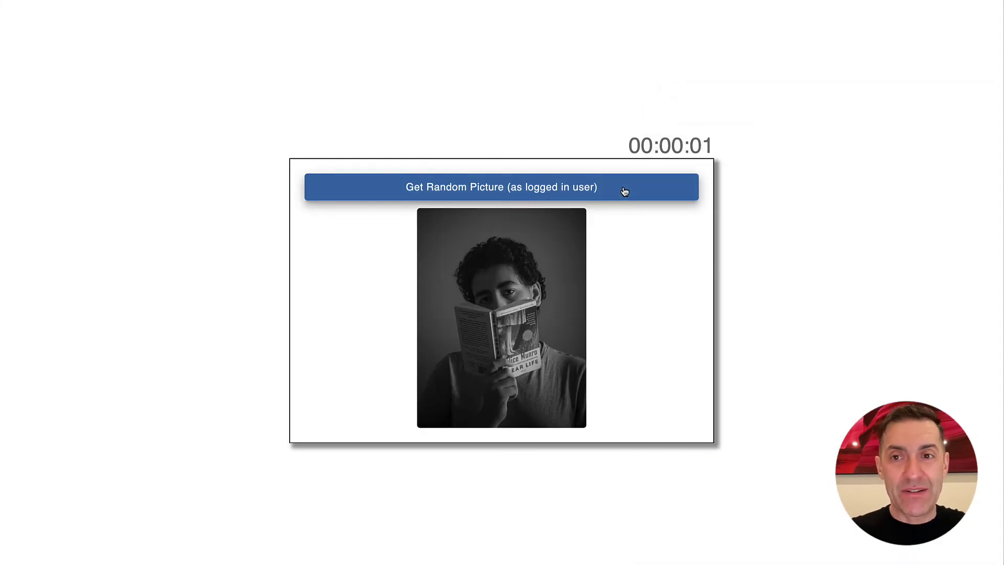
{"action": "key", "text": "super+Tab"}
{"action": "left_click", "coordinate": [797, 405]}
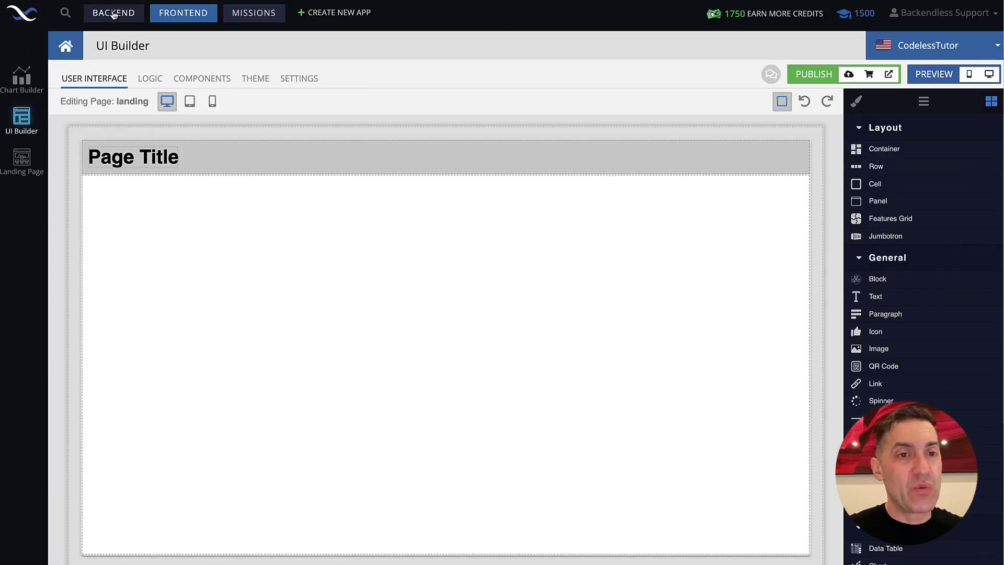
Step: Return to Backend > Users > Login showing Multiple Logins enabled with a maximum of 2
{"action": "left_click", "coordinate": [109, 12]}
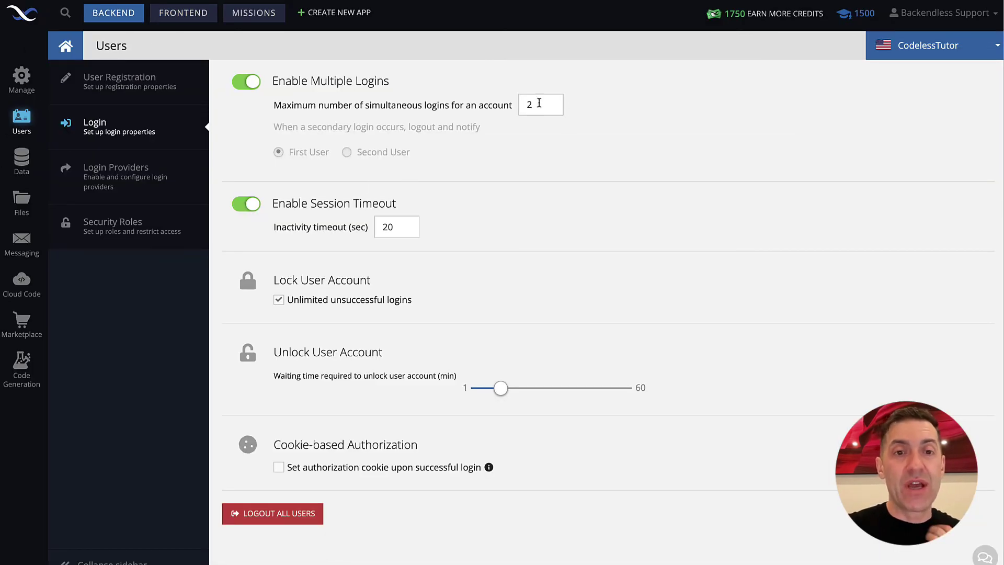